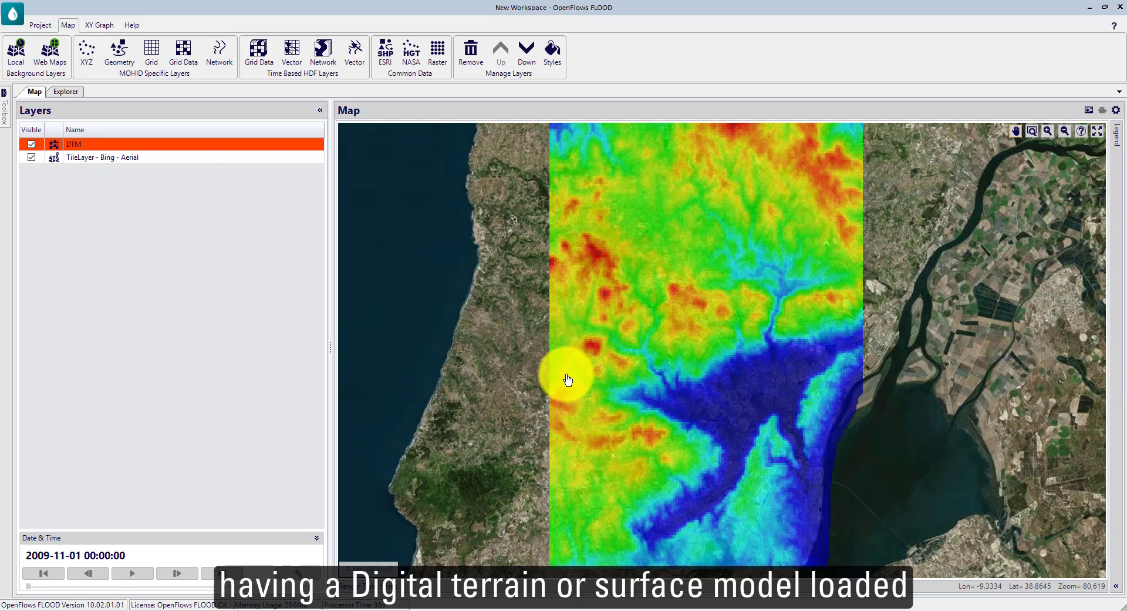
Step: Zoom the map in on the DTM's low-lying southern area to examine its noise
scroll(523, 389, "down", 2)
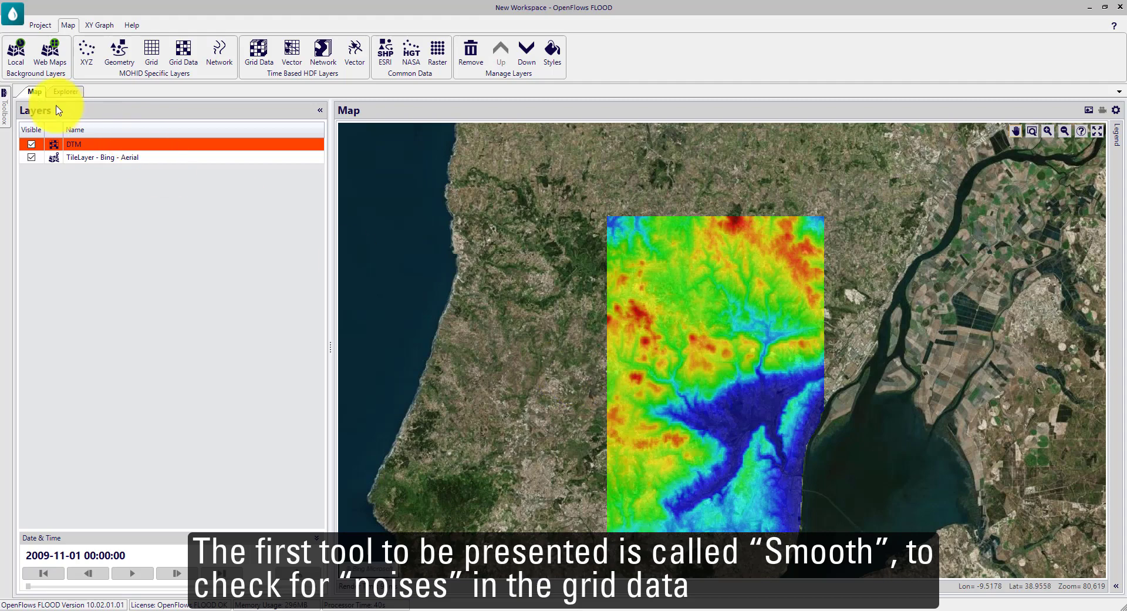
left_click(5, 111)
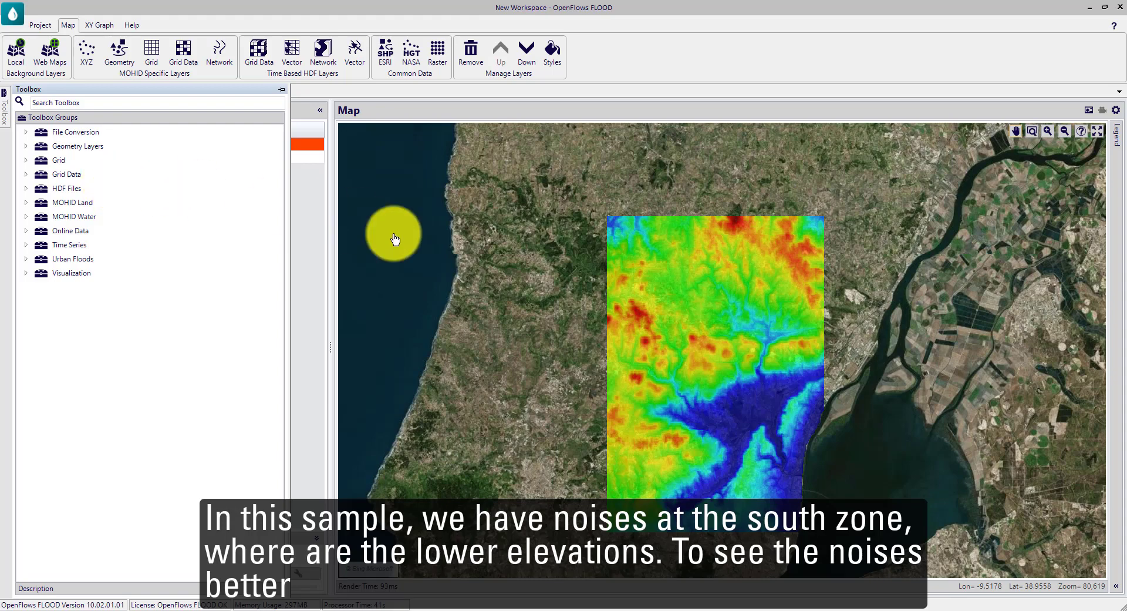
scroll(838, 412, "up", 3)
scroll(771, 398, "up", 1)
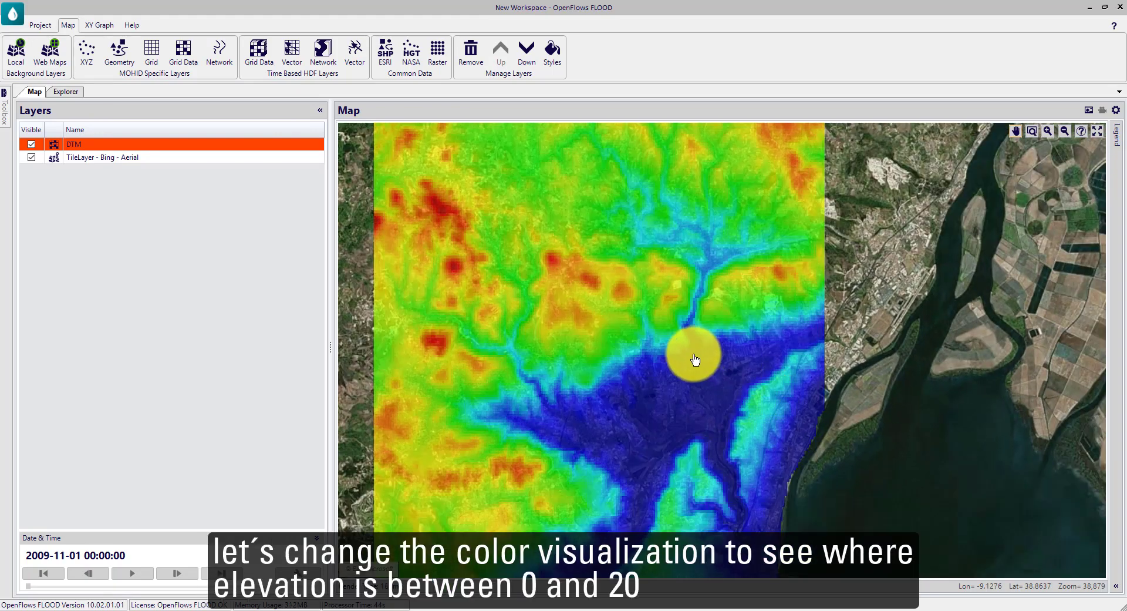
Step: Set the DTM layer style's colour range to Min. Value 0 and Max. Value 20
double_click(75, 147)
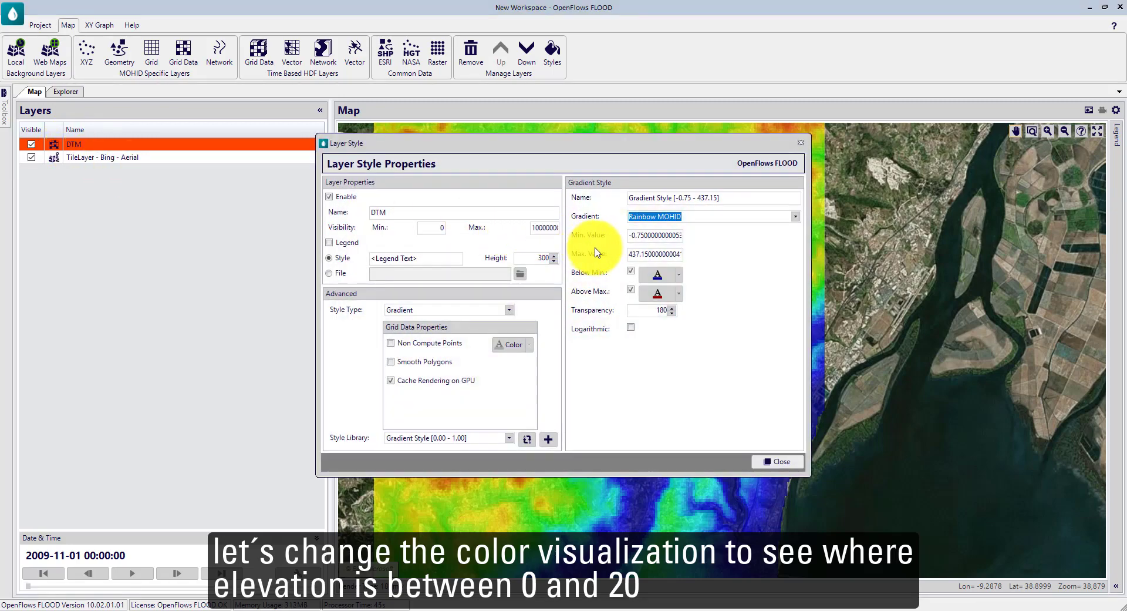
double_click(667, 235)
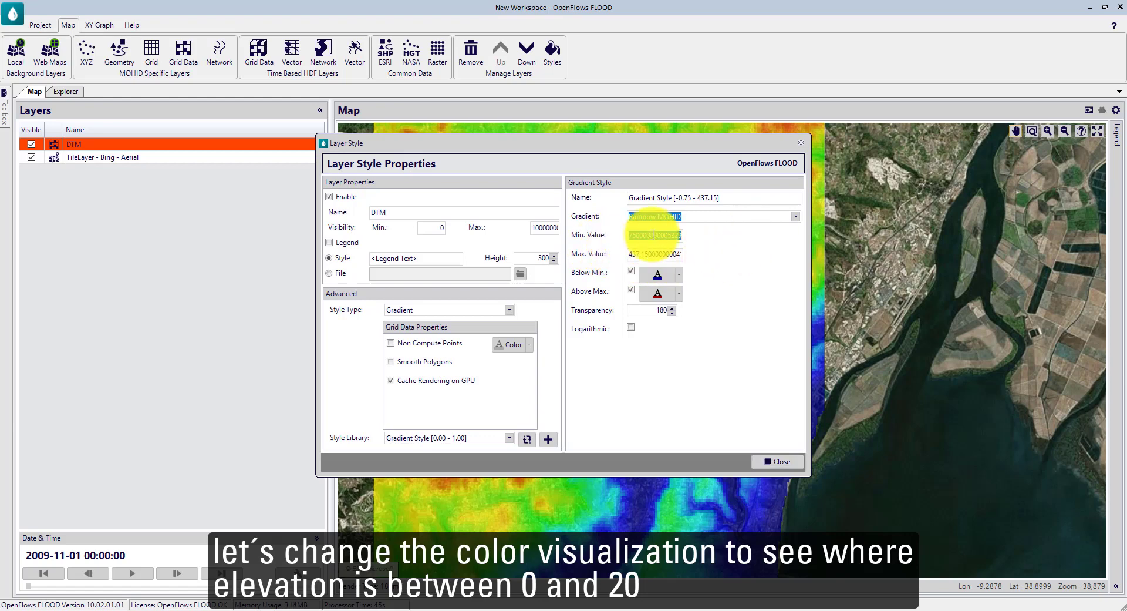
type("0")
double_click(660, 254)
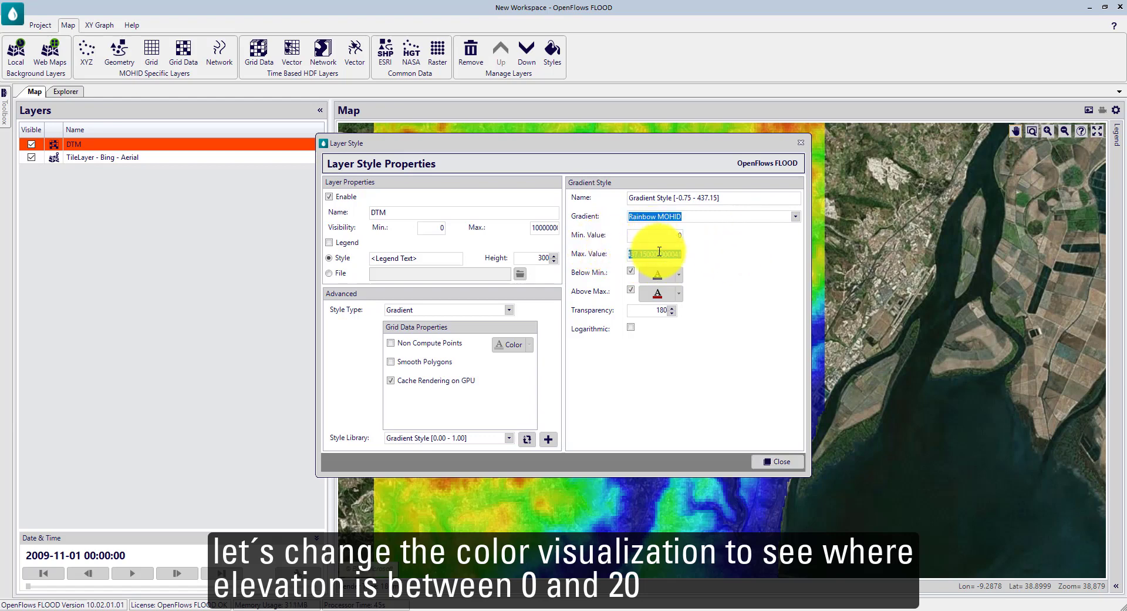
type("20")
left_click(781, 461)
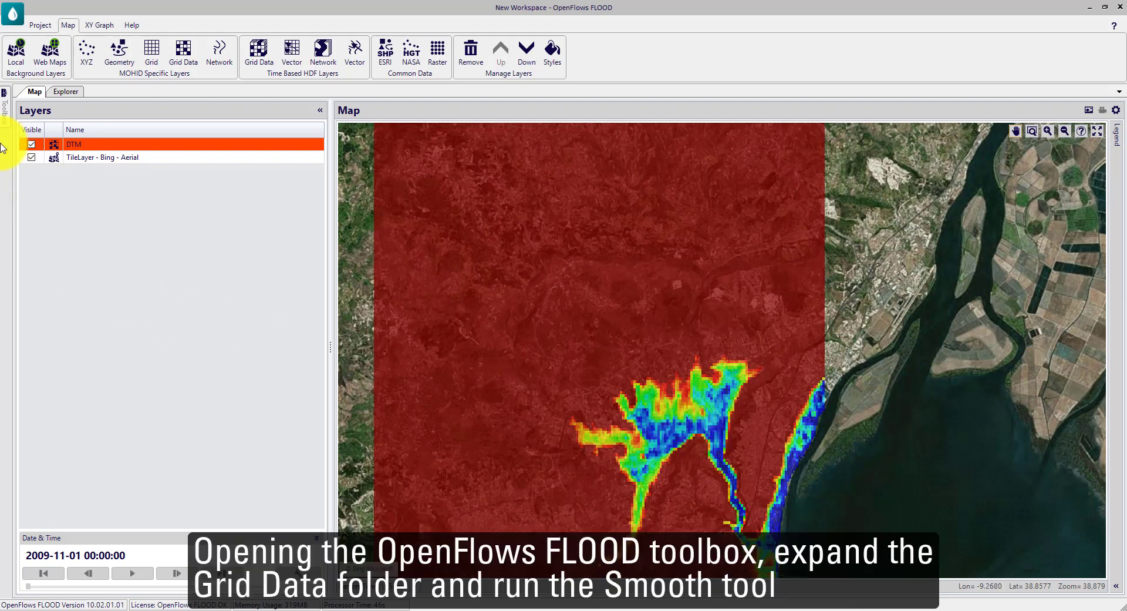
Step: Launch the Grid Data Smooth tool with the DTM as the original grid
left_click(7, 113)
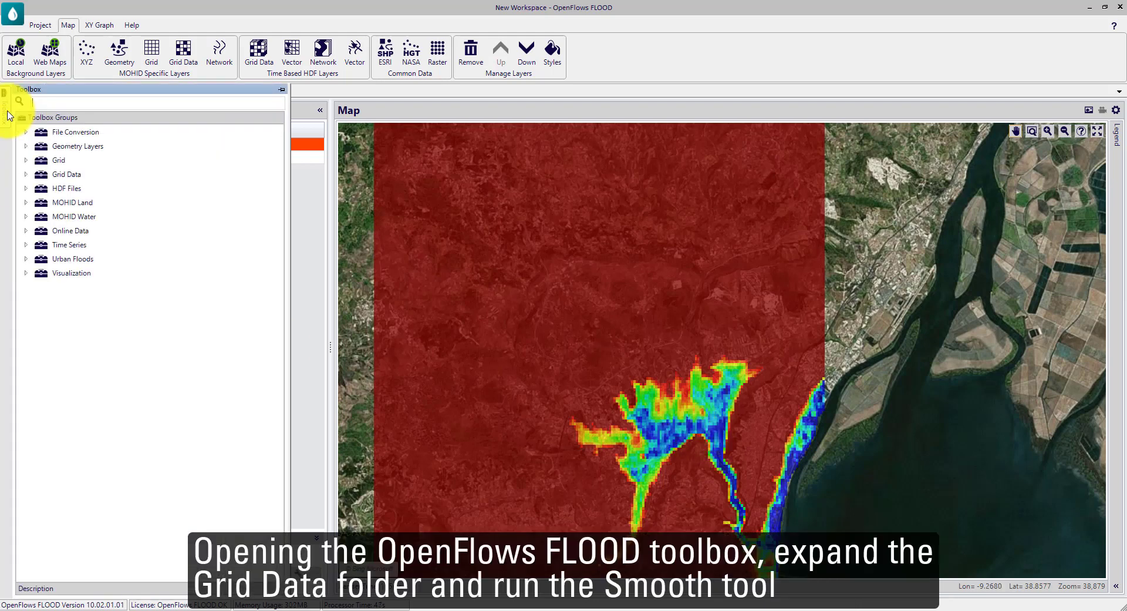
left_click(28, 175)
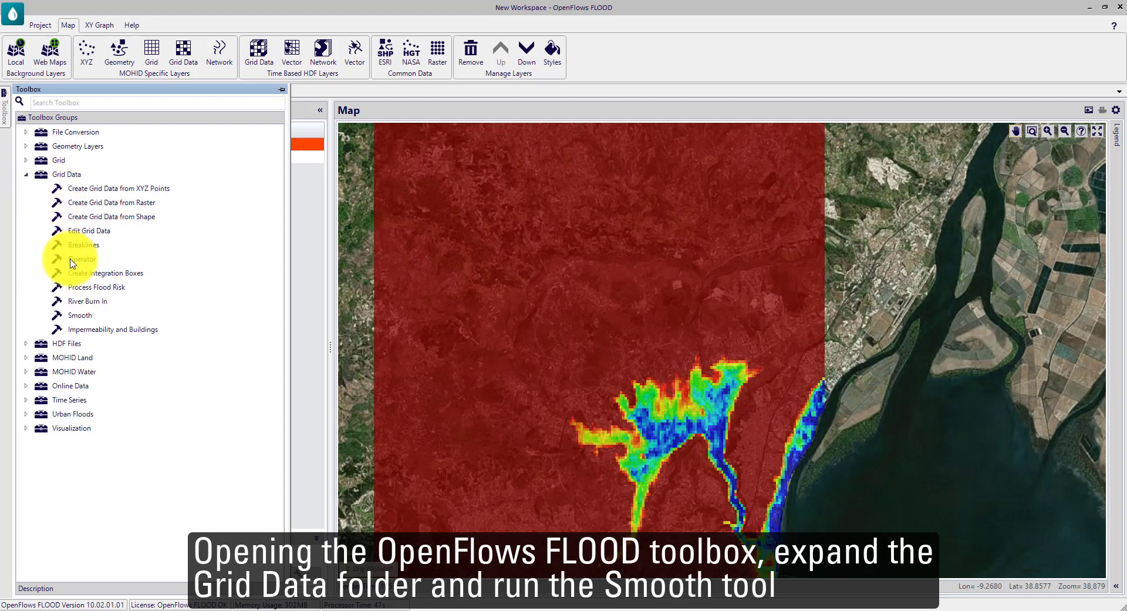
double_click(77, 319)
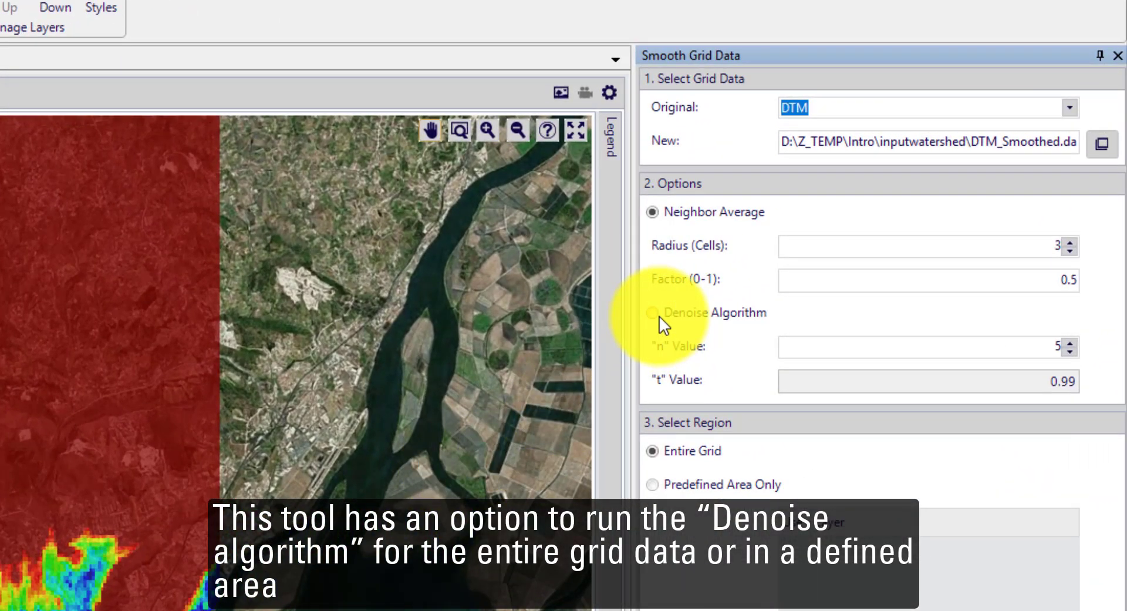
Step: Smooth the DTM with the Denoise Algorithm and save it as the DTM_Smoothed layer
left_click(660, 315)
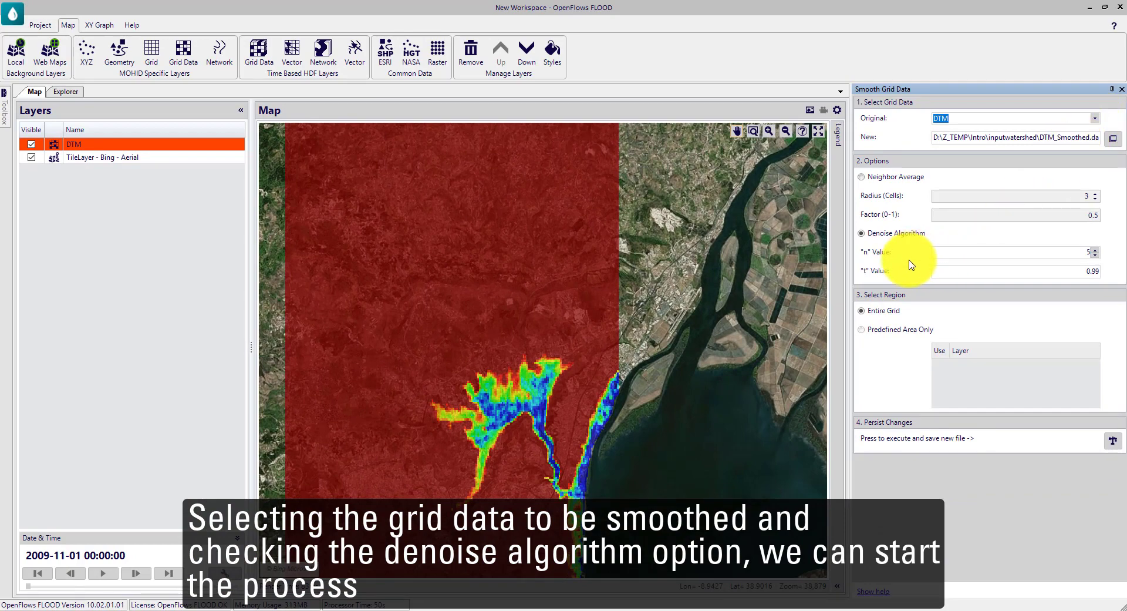
left_click(1113, 442)
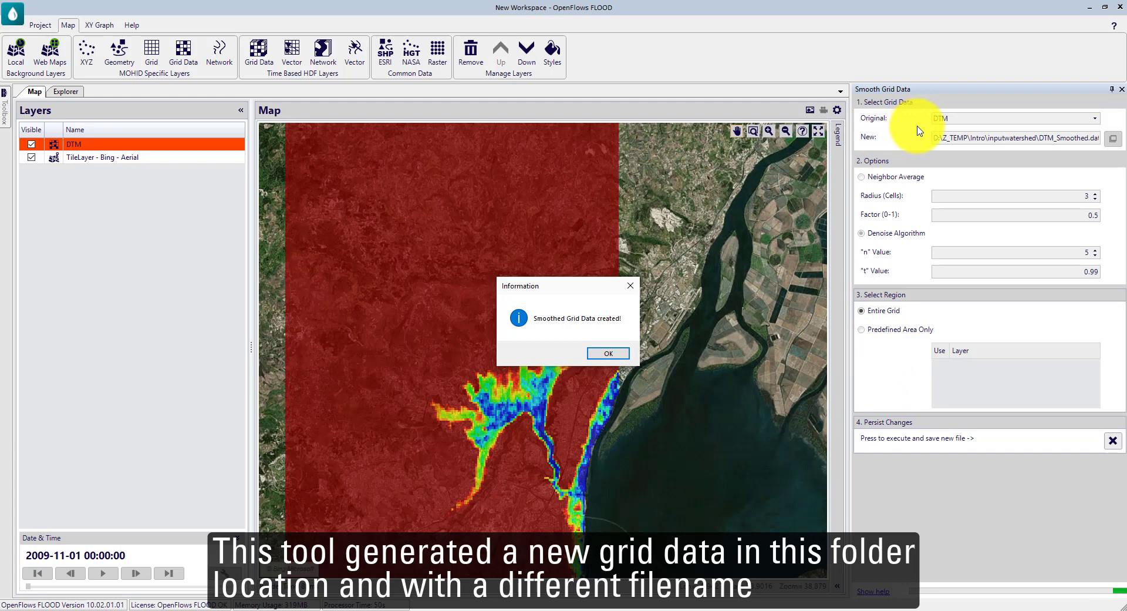
left_click(1060, 138)
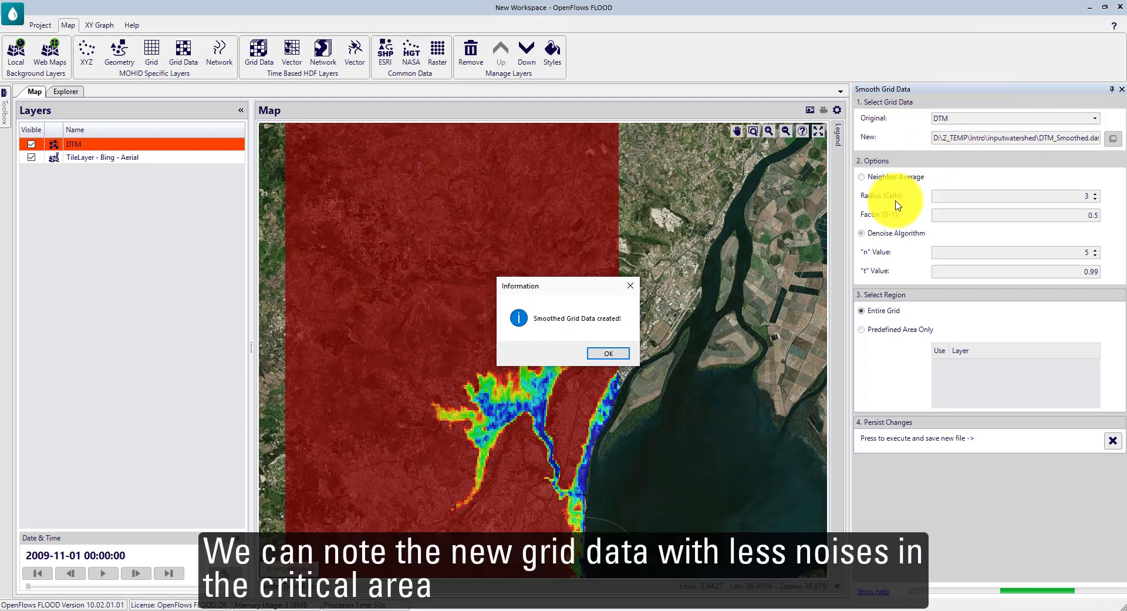
left_click(605, 351)
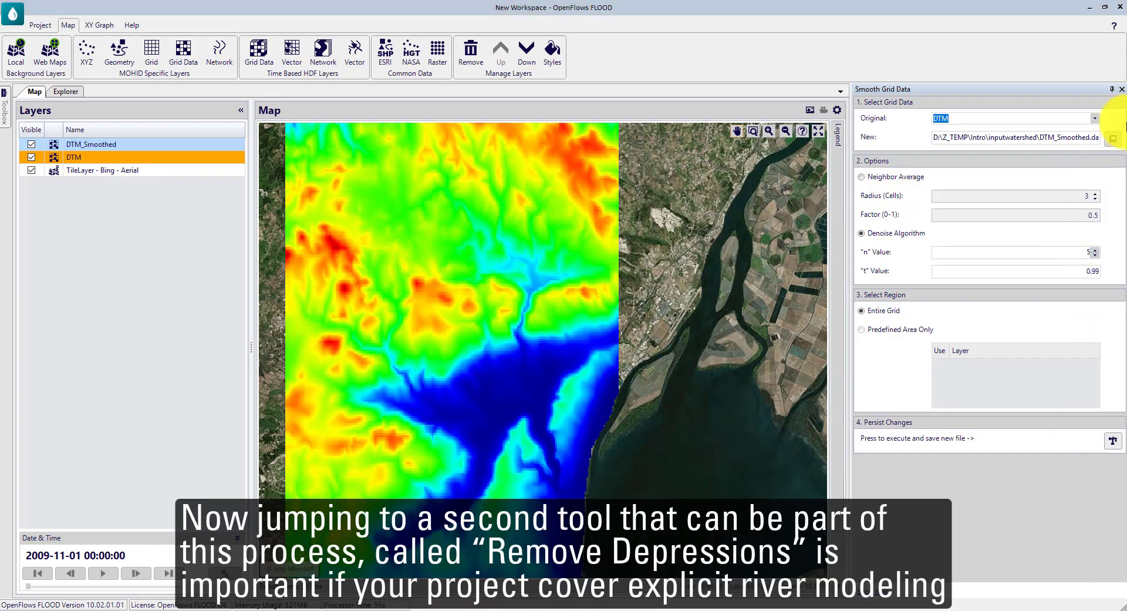
Step: Close the Smooth tool and launch MOHID Land's Remove Depressions tool
left_click(1122, 91)
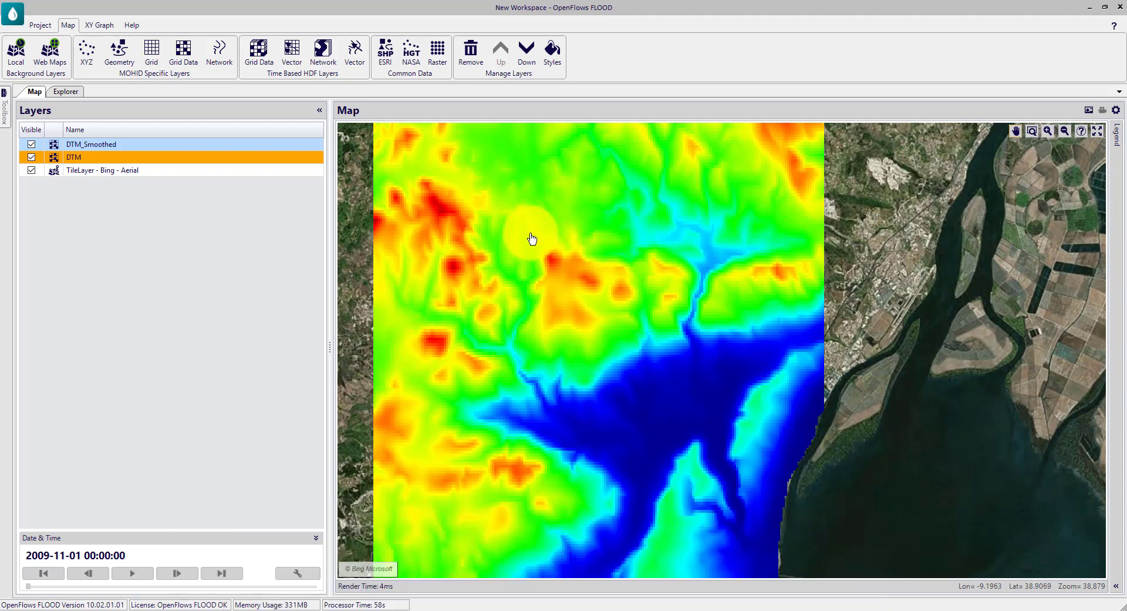
left_click(4, 109)
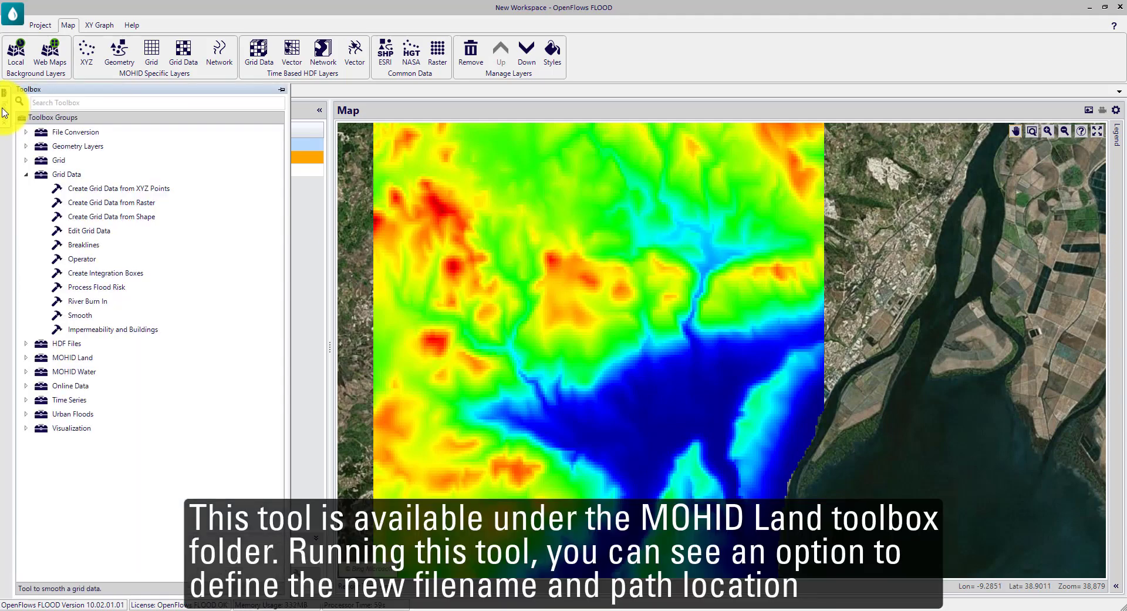
left_click(26, 174)
left_click(26, 204)
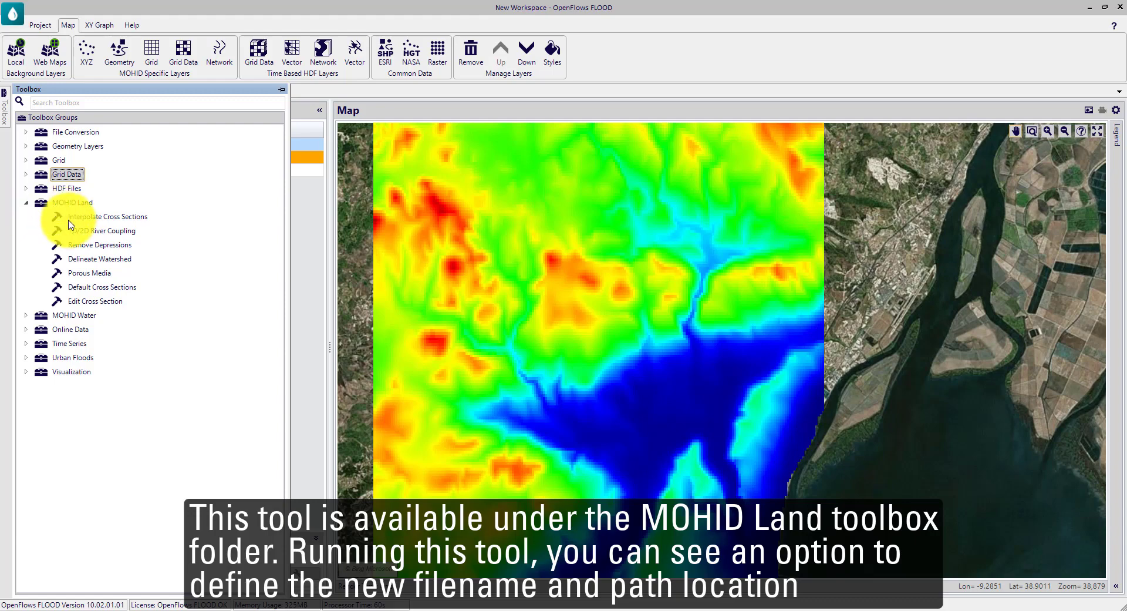
left_click(98, 246)
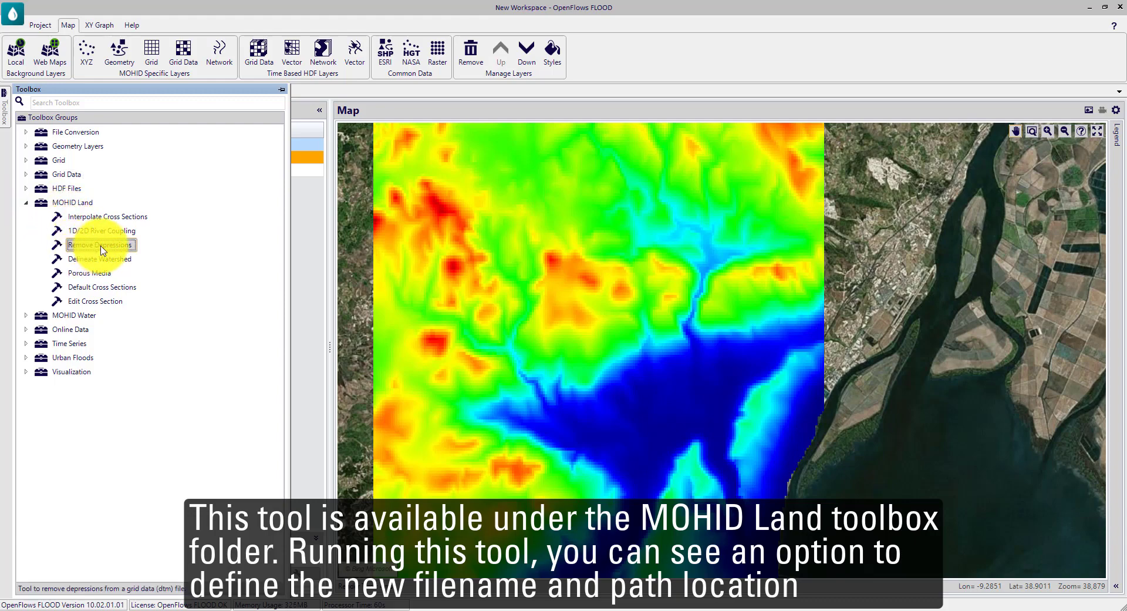
double_click(98, 246)
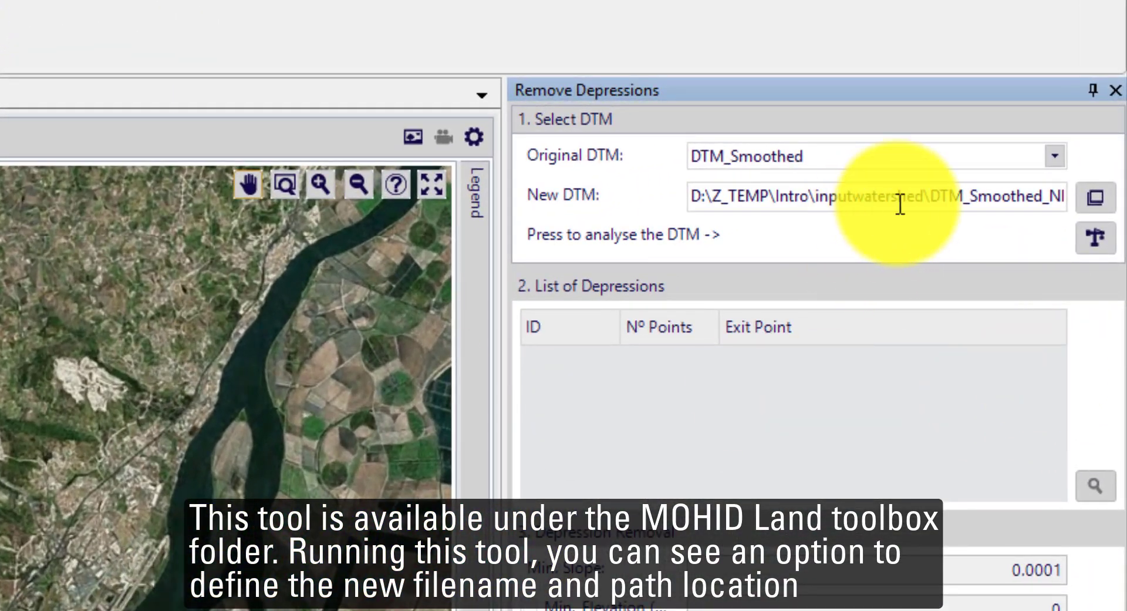
Step: Analyse DTM_Smoothed's depressions, fill them by iterations, and save the result as DTM_Smoothed_ND
left_click_drag(900, 204, 1124, 197)
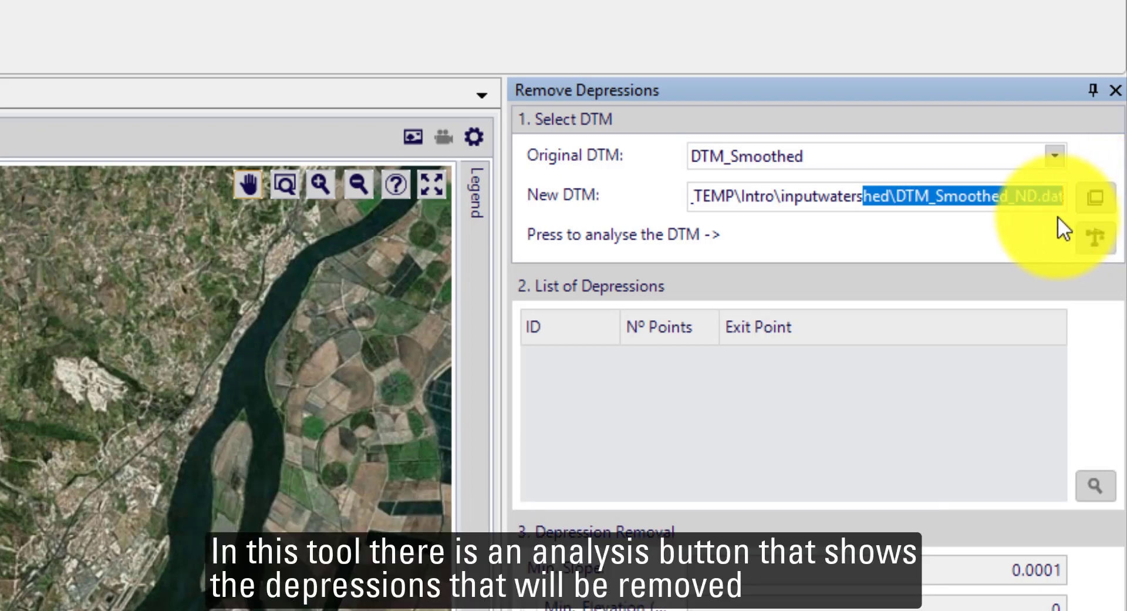
left_click(1103, 238)
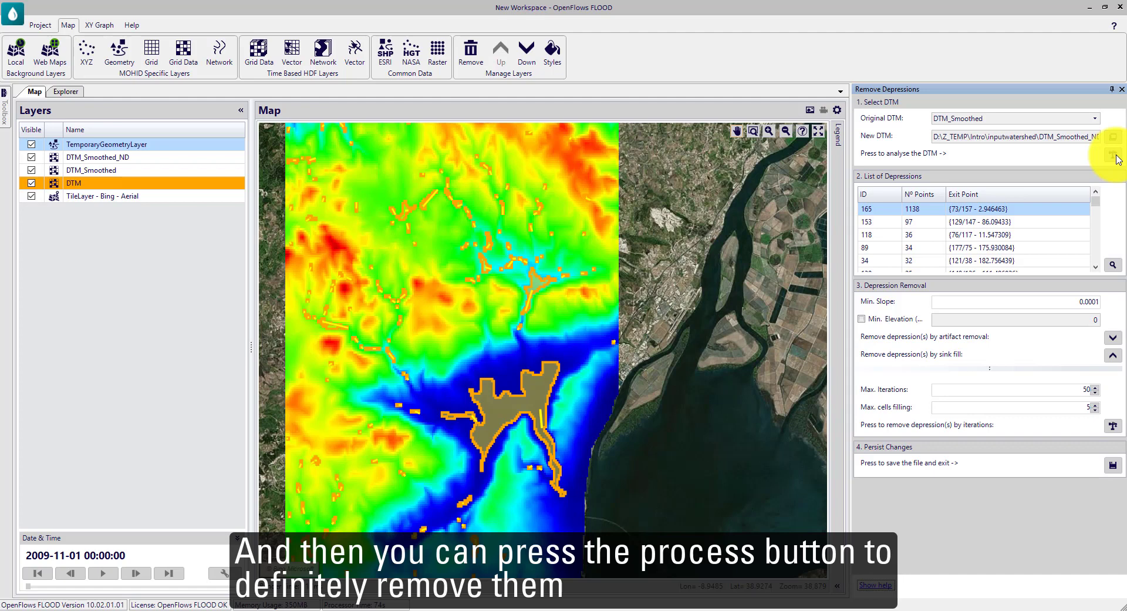
left_click(1114, 426)
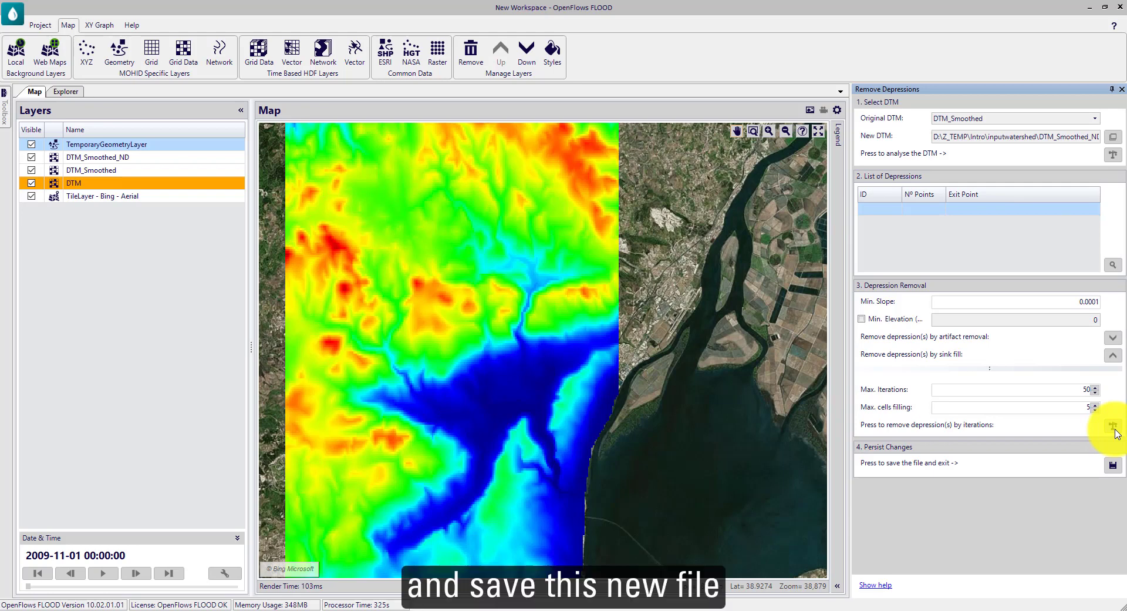
left_click(1112, 465)
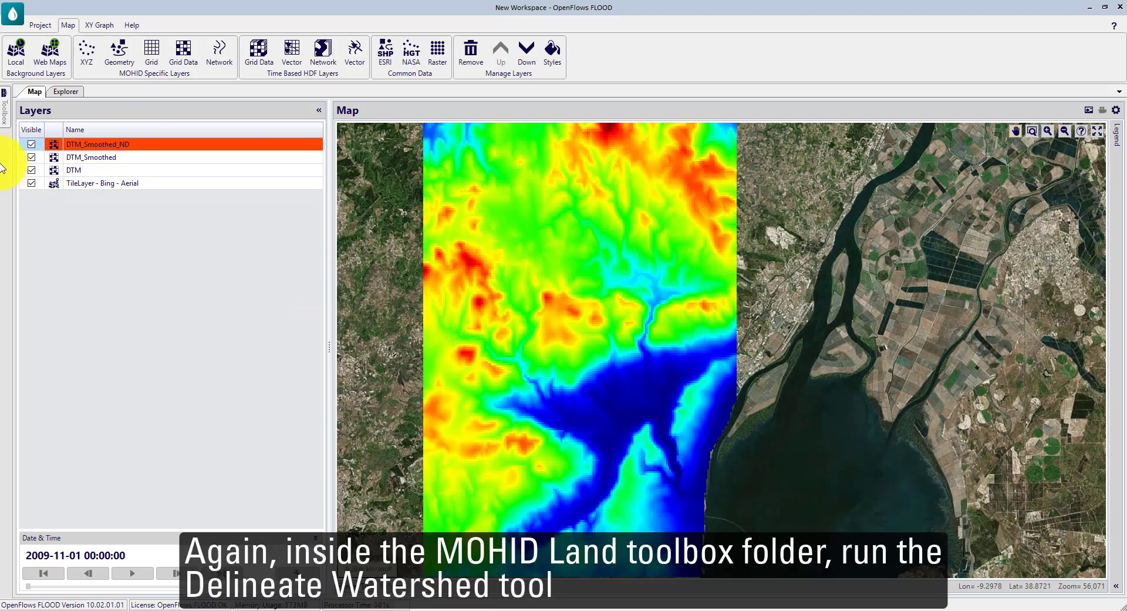
Step: Launch MOHID Land's Delineate Watershed tool on DTM_Smoothed_ND
left_click(5, 97)
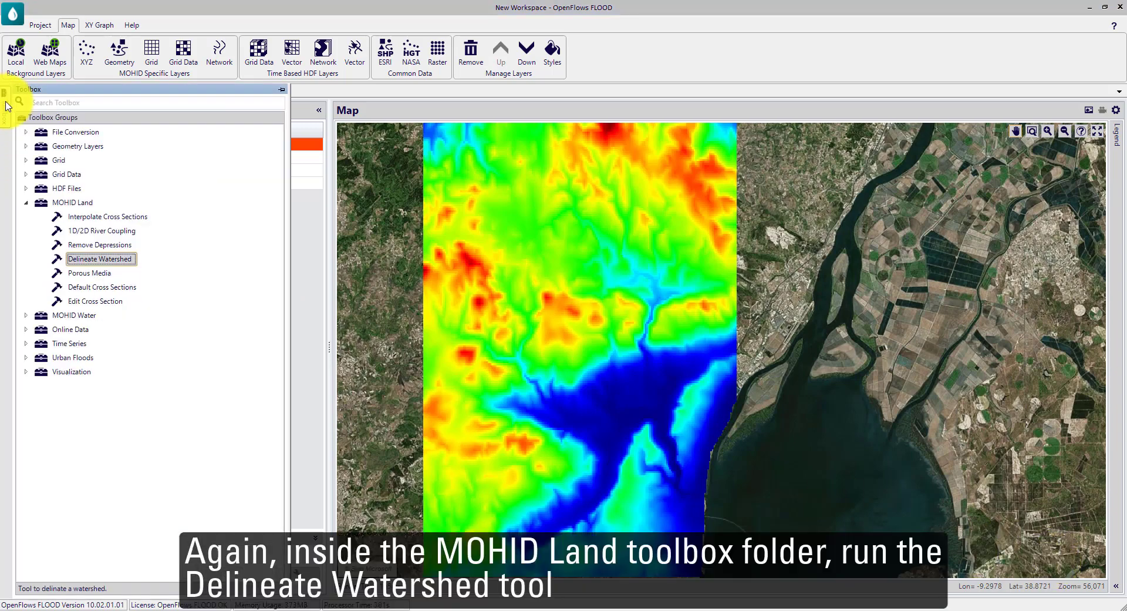
double_click(107, 260)
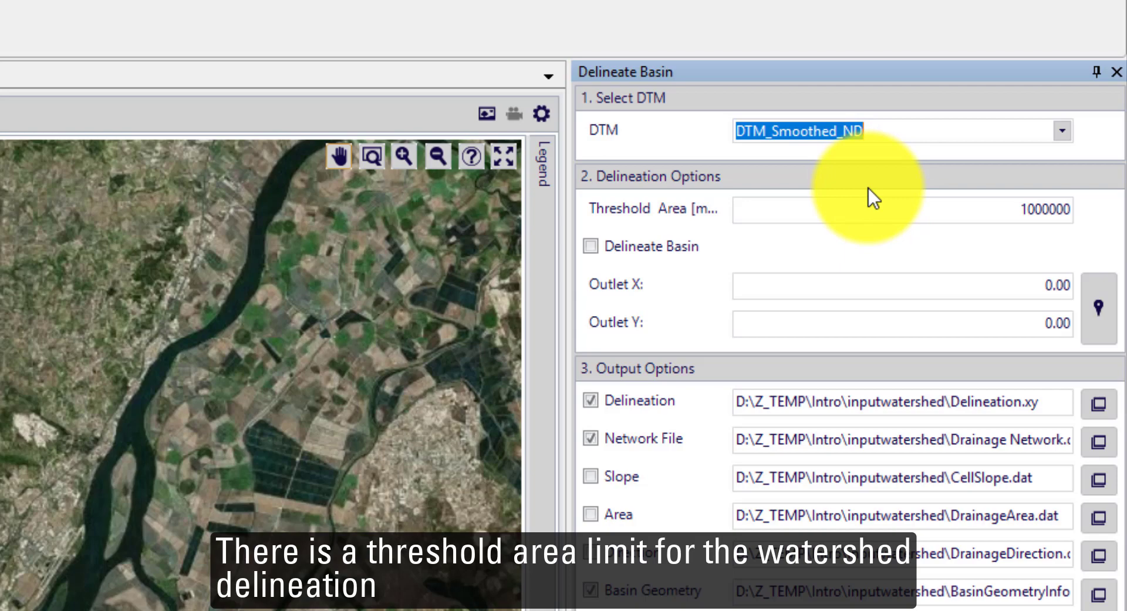
Step: Enable Delineate Basin with threshold area 1000000 and place the outlet on the estuary shoreline
left_click_drag(975, 208, 1090, 205)
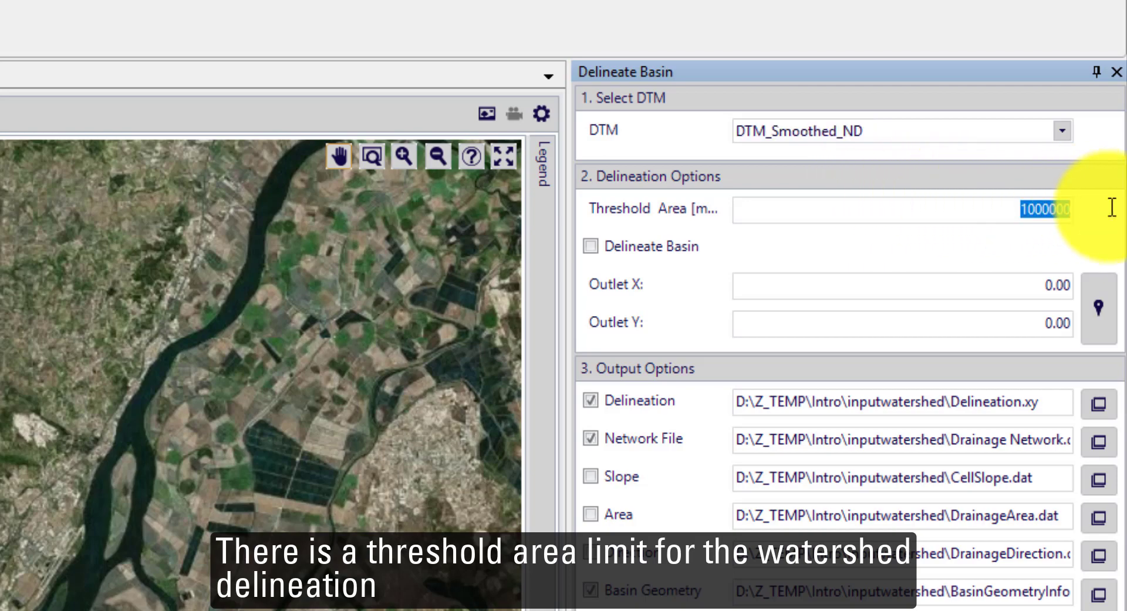
left_click(590, 247)
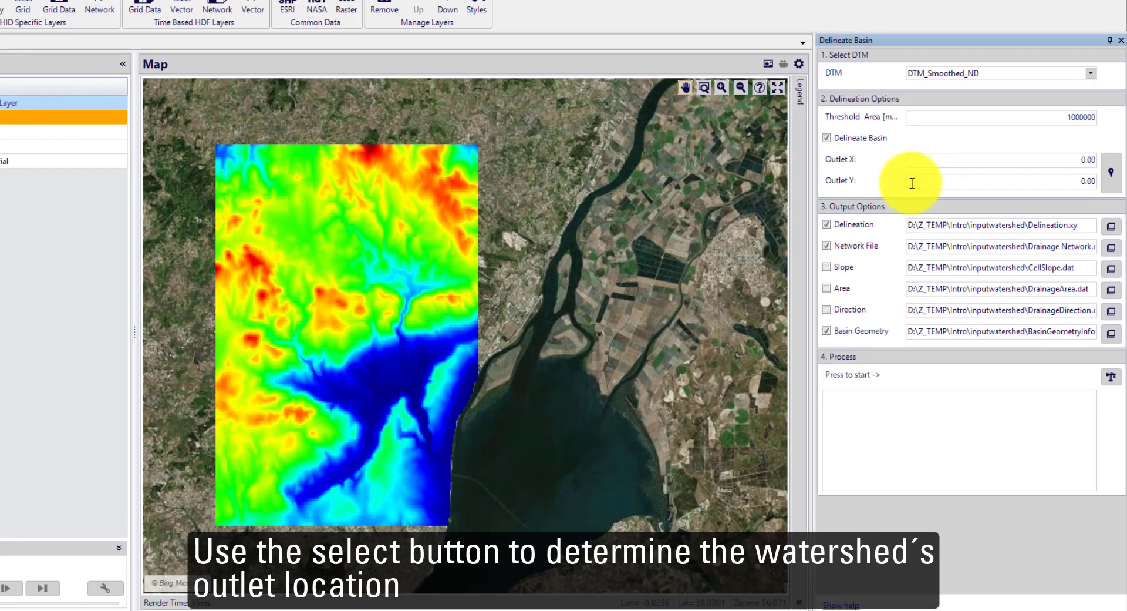
left_click(1111, 173)
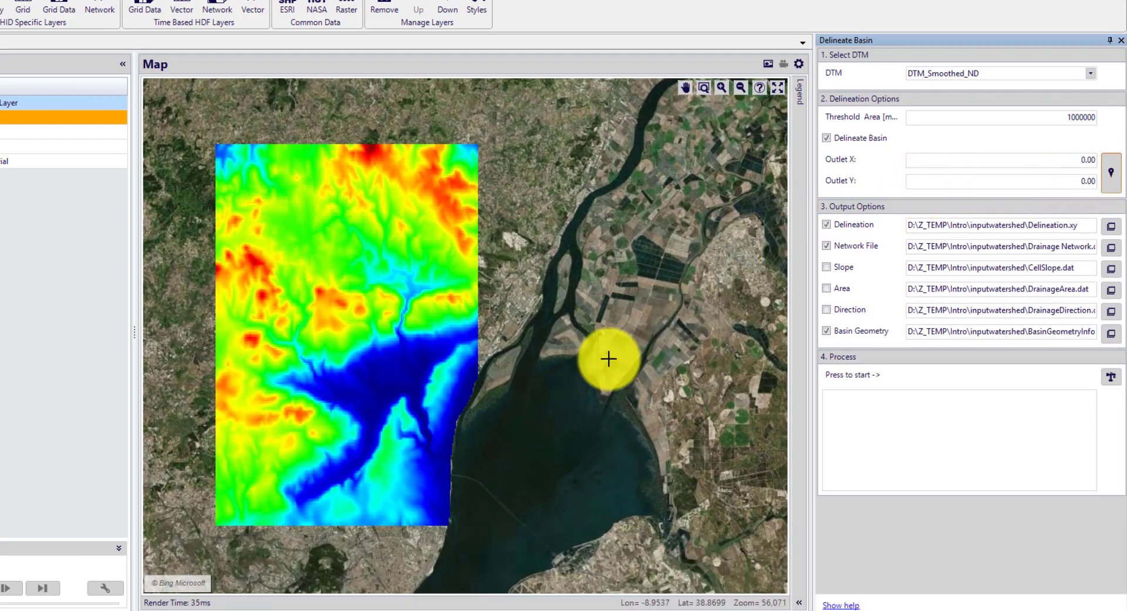
scroll(446, 469, "up", 4)
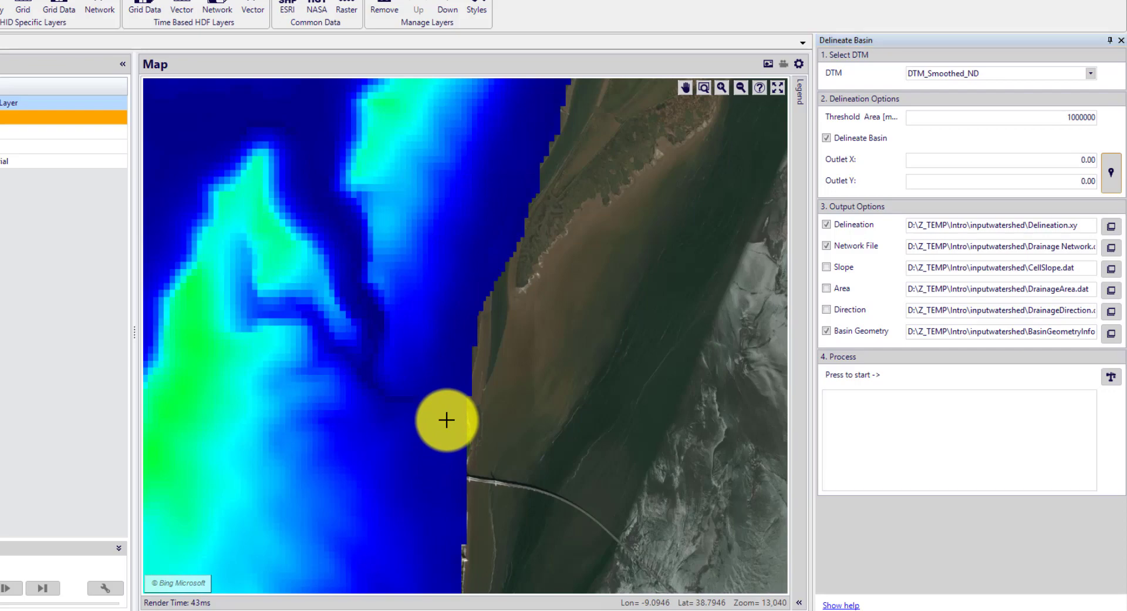
left_click(446, 419)
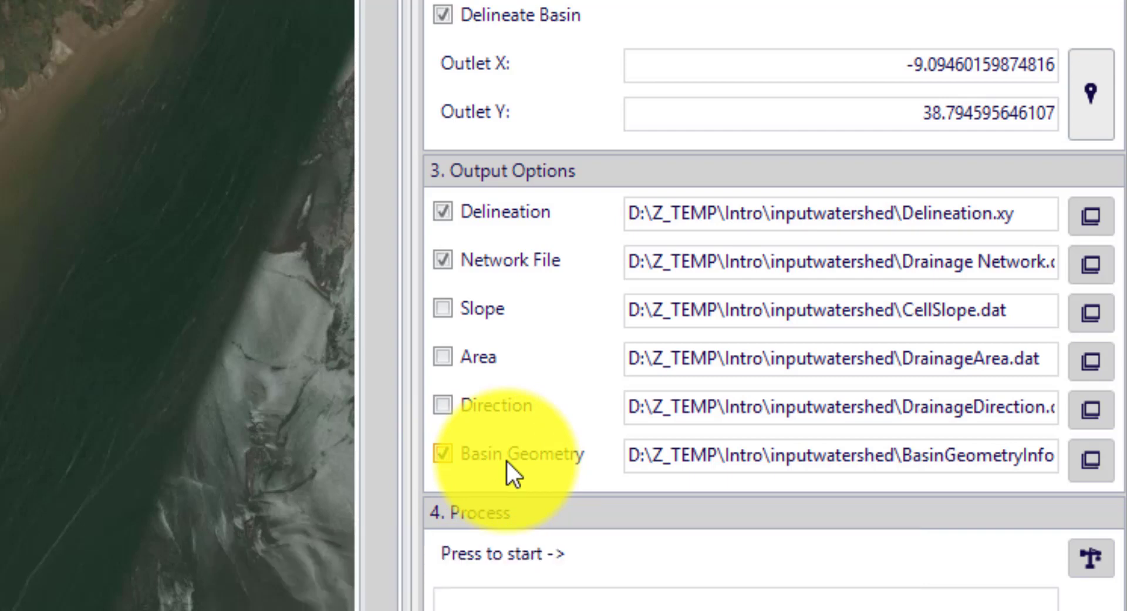
left_click(1101, 559)
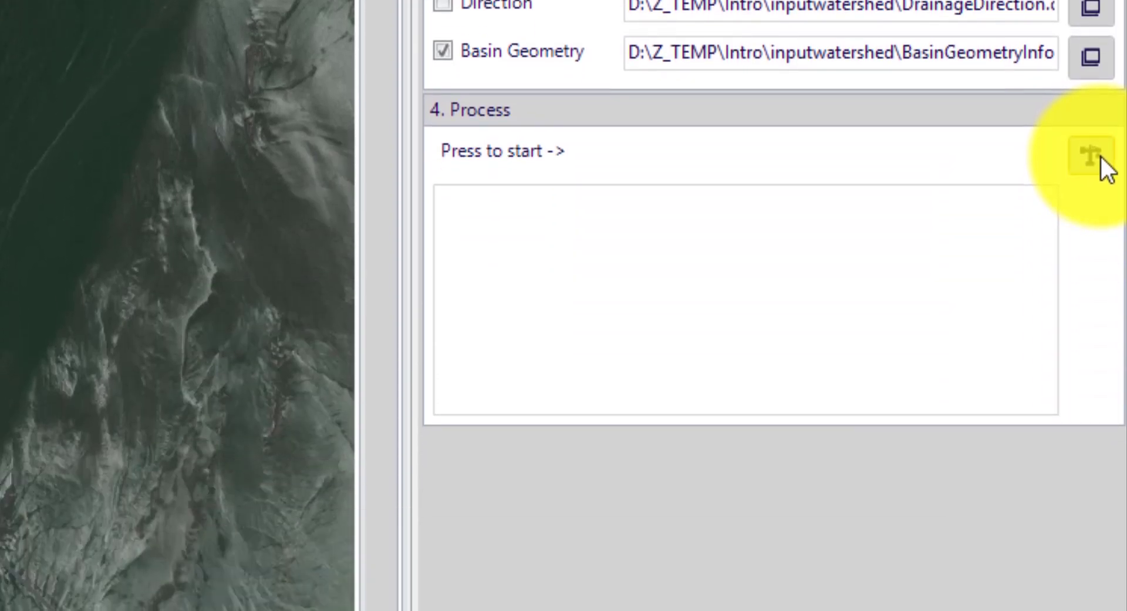
Step: Run the watershed delineation and zoom around the resulting basin outline and drainage network
left_click(1101, 156)
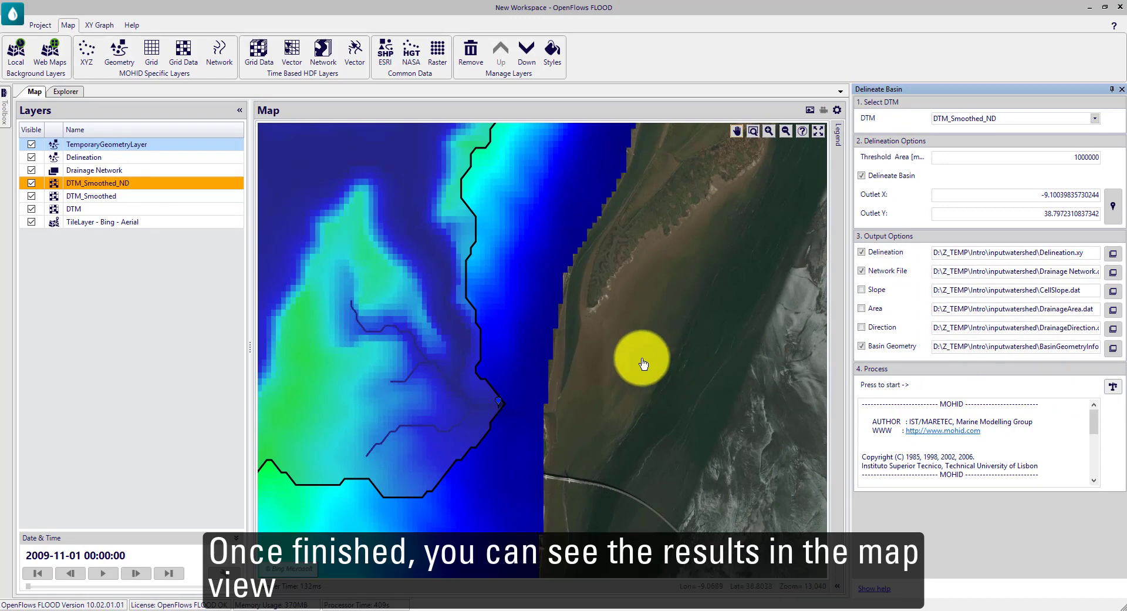
scroll(628, 355, "up", 3)
scroll(492, 328, "up", 3)
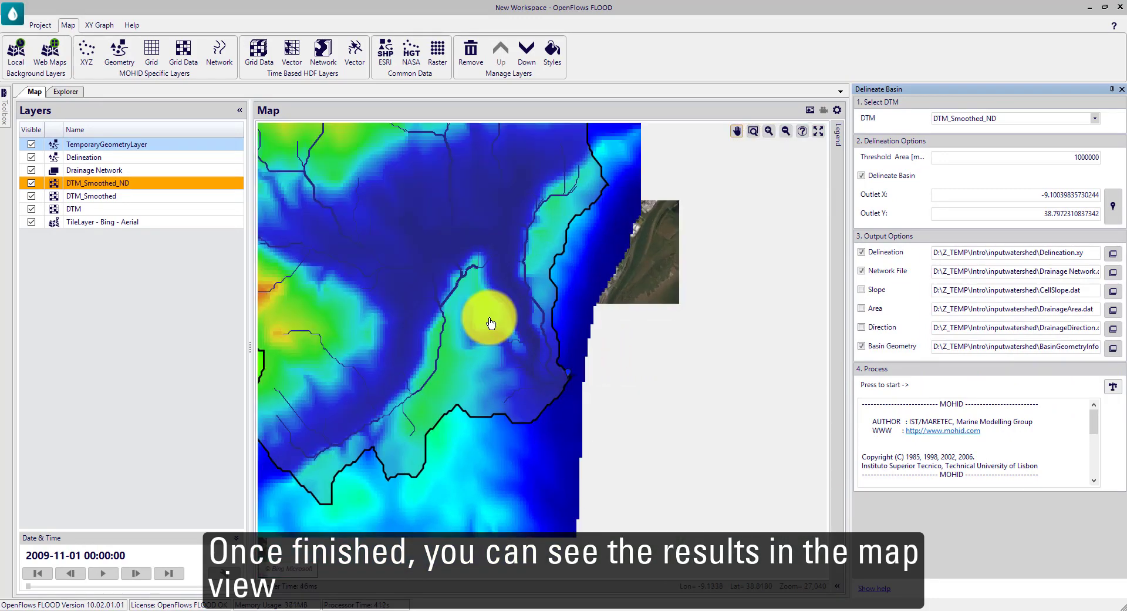
scroll(534, 328, "down", 3)
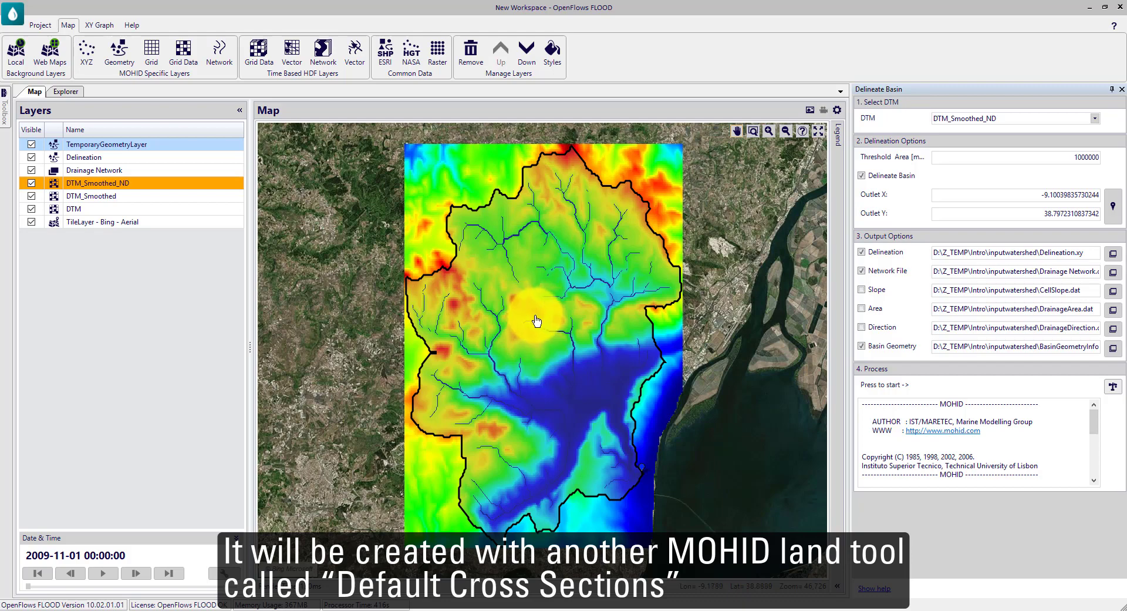
Step: Close the Delineate Basin panel and launch Default Cross Sections for the Drainage Network
left_click(6, 114)
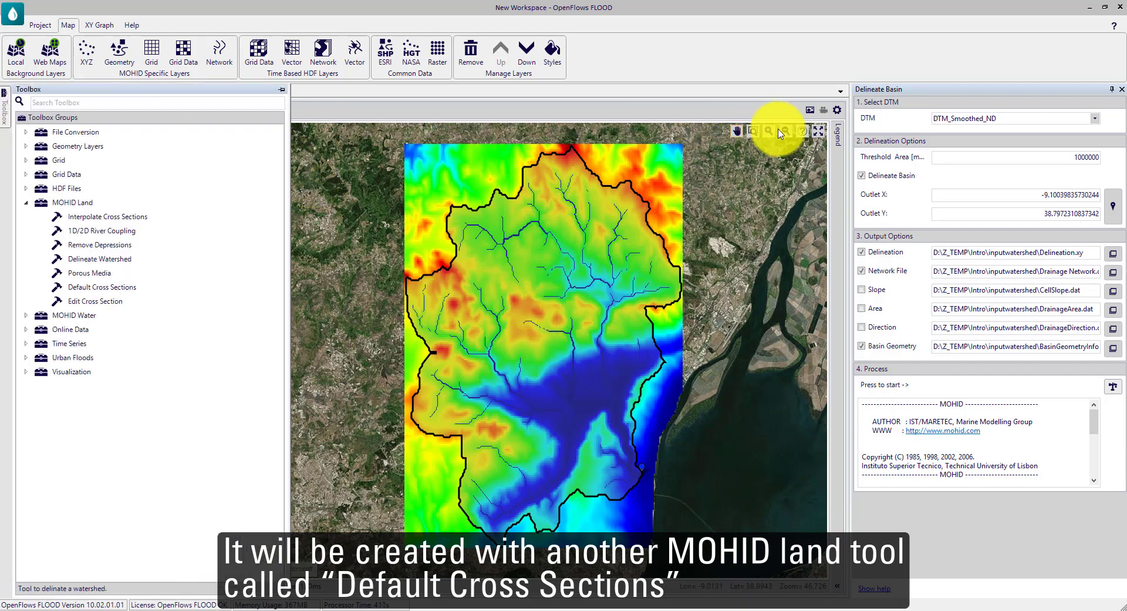
left_click(1122, 89)
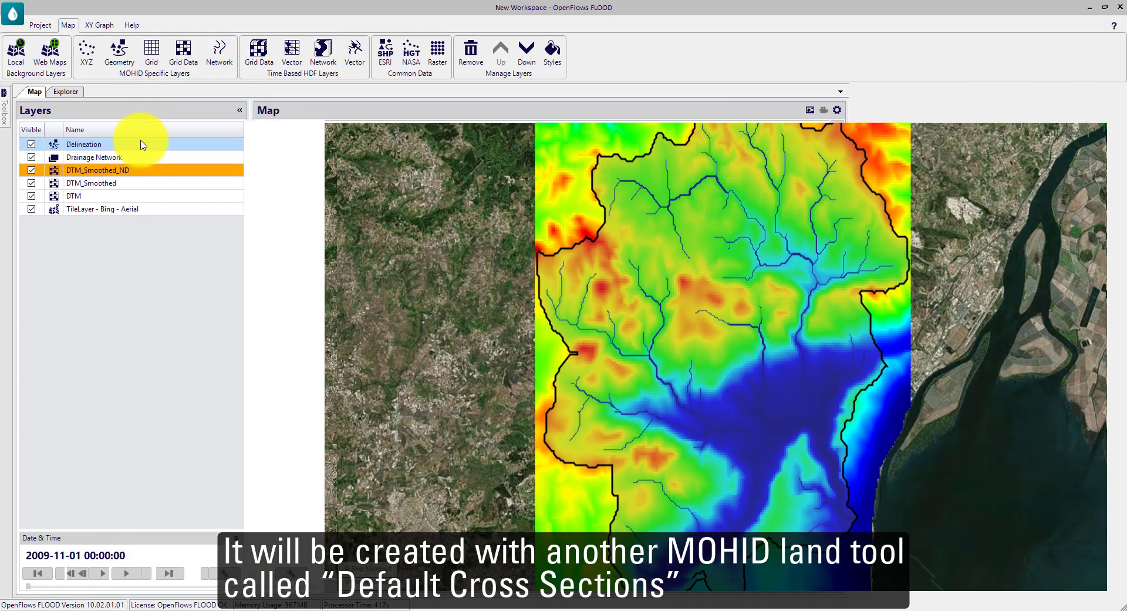
left_click(6, 108)
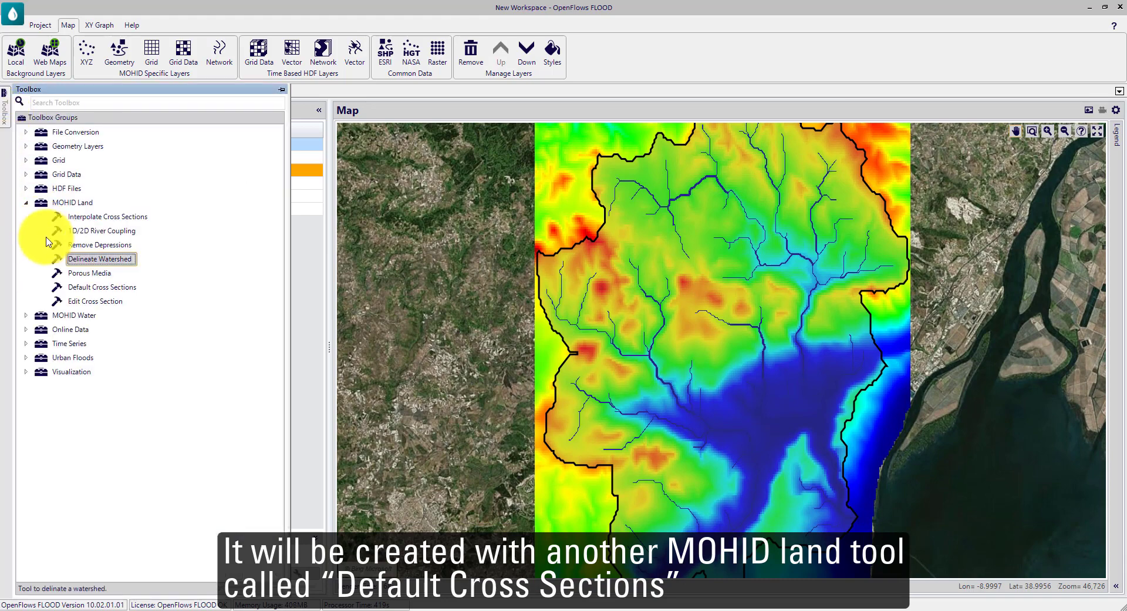
double_click(92, 287)
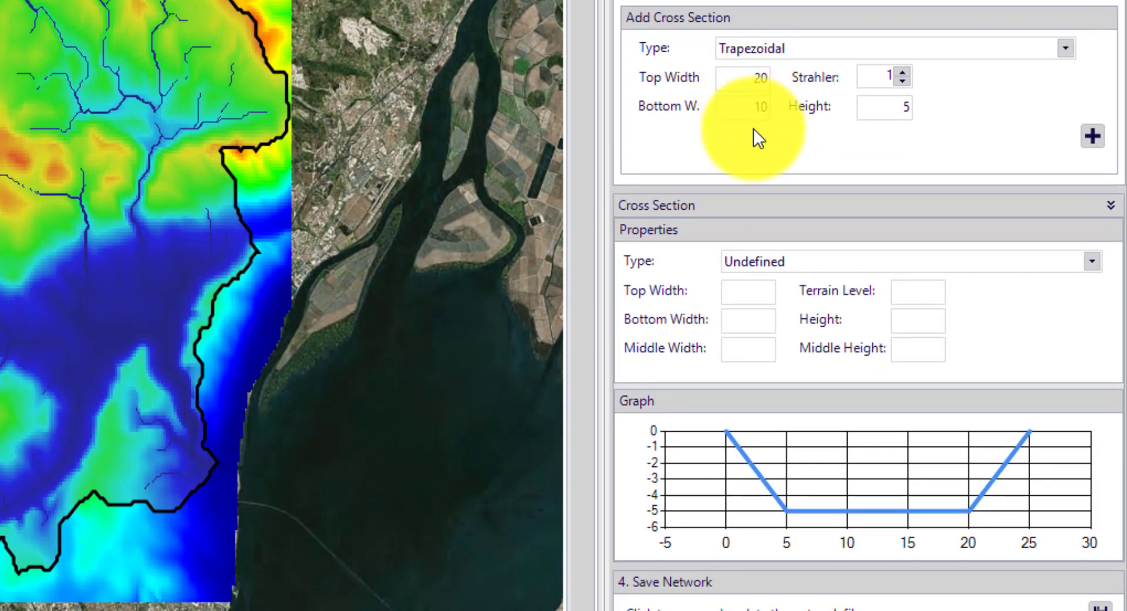
Step: Add the 75.0 m² trapezoidal section for Strahler order 1 and change the bottom width to 15
left_click(1092, 136)
double_click(754, 107)
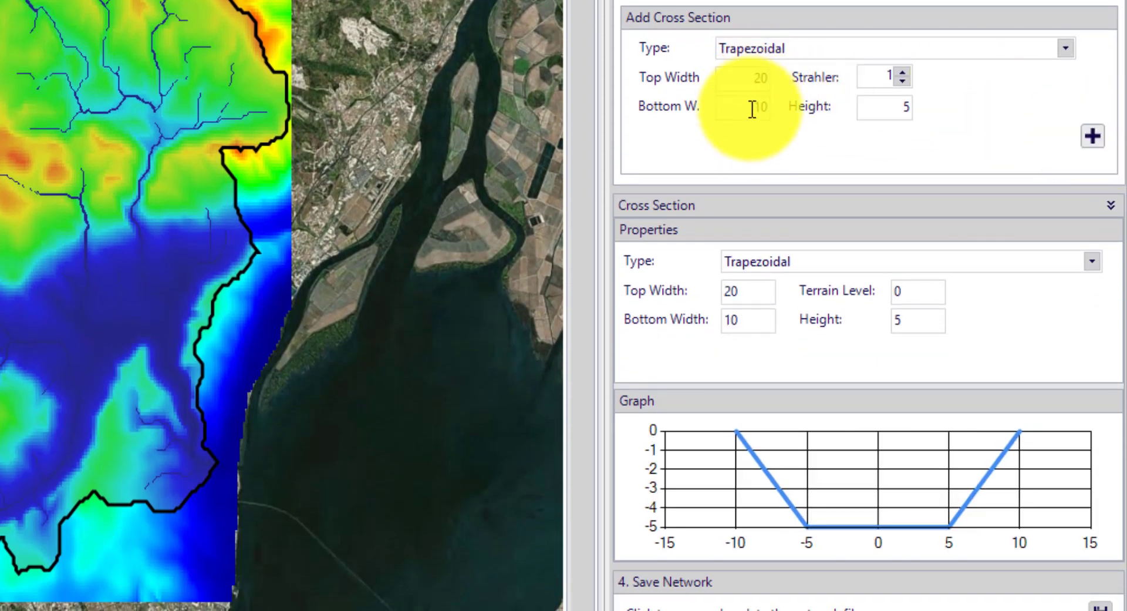
type("15")
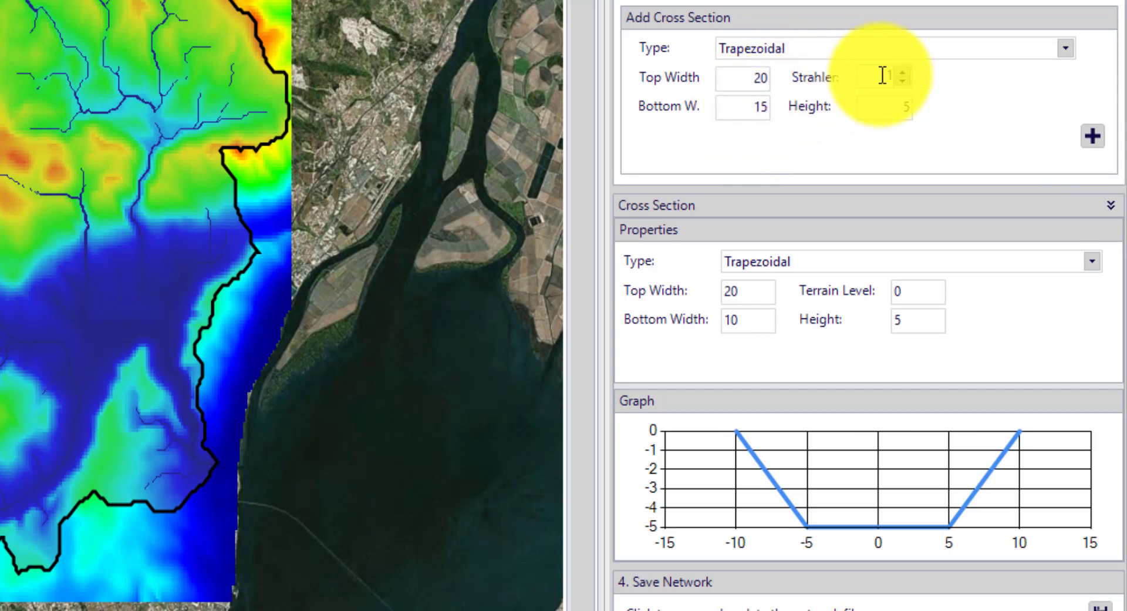
left_click(902, 72)
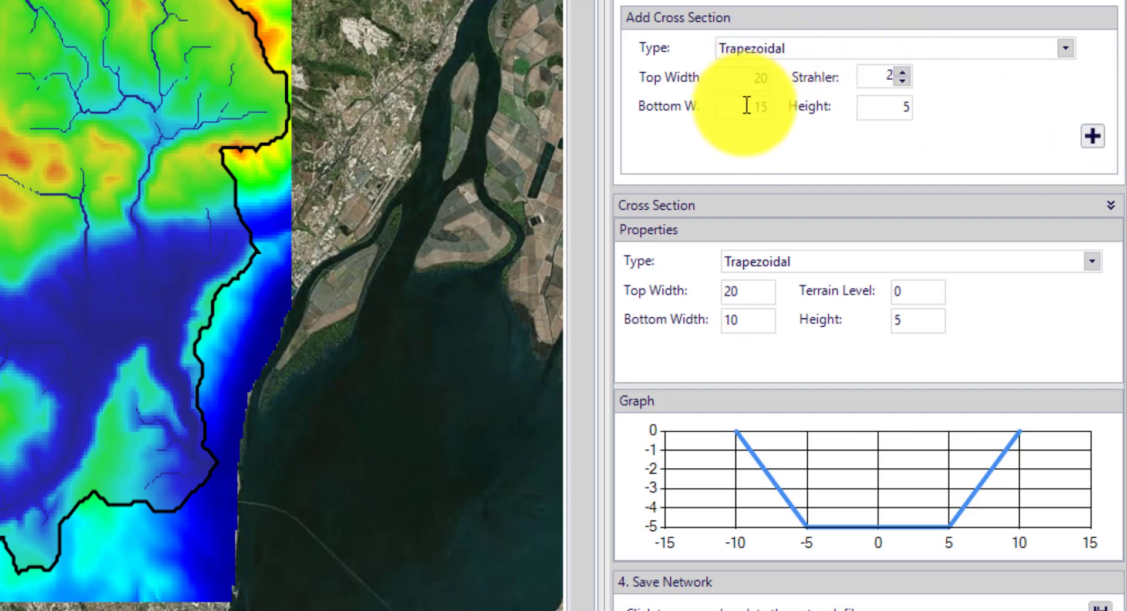
Step: Size the Strahler order 2 section with top width 25, bottom width 18 and height 7
double_click(758, 77)
type("25")
double_click(760, 107)
type("18")
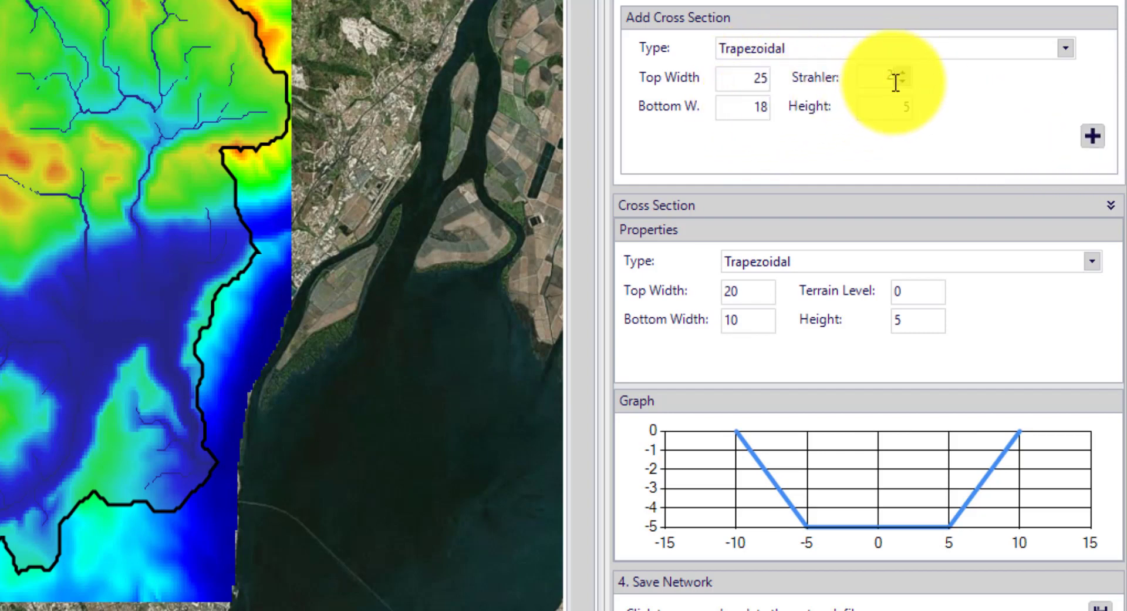
double_click(907, 107)
type("7")
left_click(902, 71)
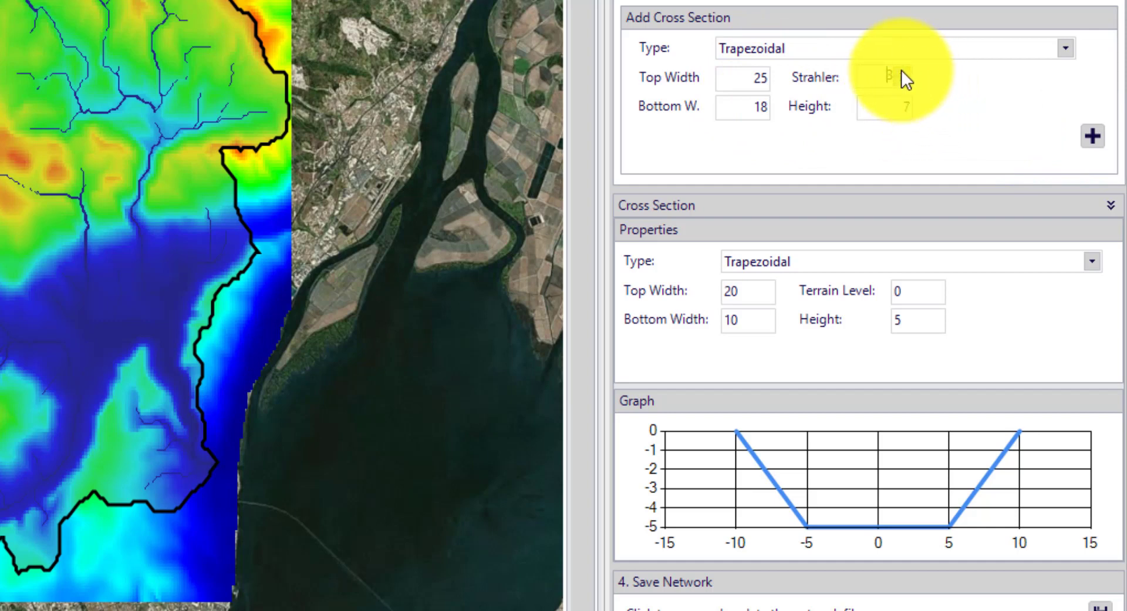
Step: Size the Strahler order 3 section at 30/20/10, then add the 250.0 m² order 4 section
double_click(757, 77)
type("30")
double_click(760, 107)
type("20")
double_click(906, 106)
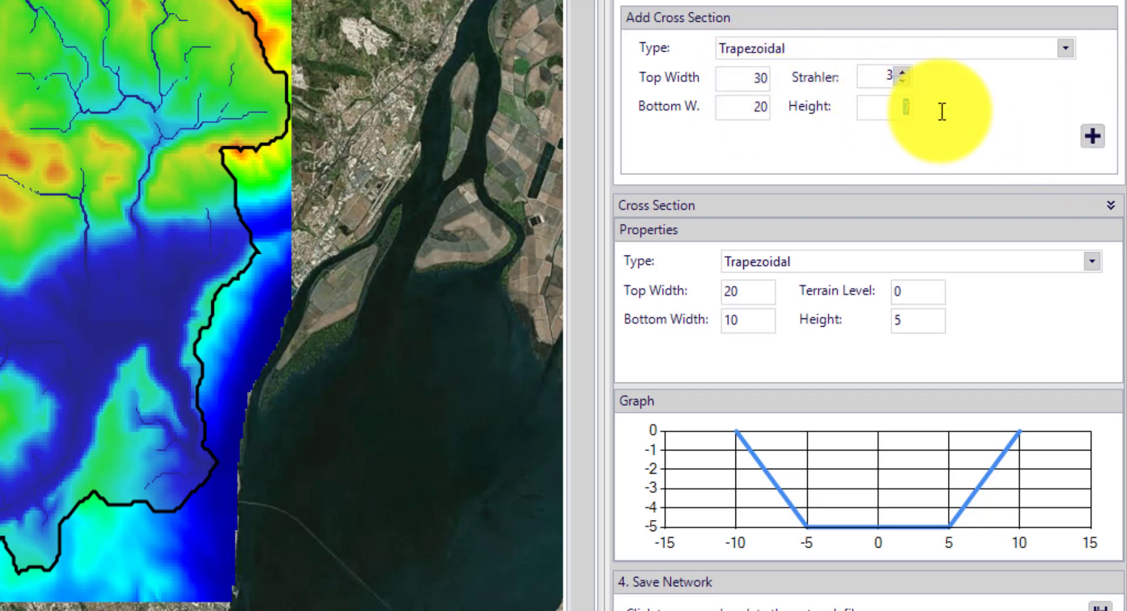
type("10")
left_click(903, 71)
left_click(1091, 138)
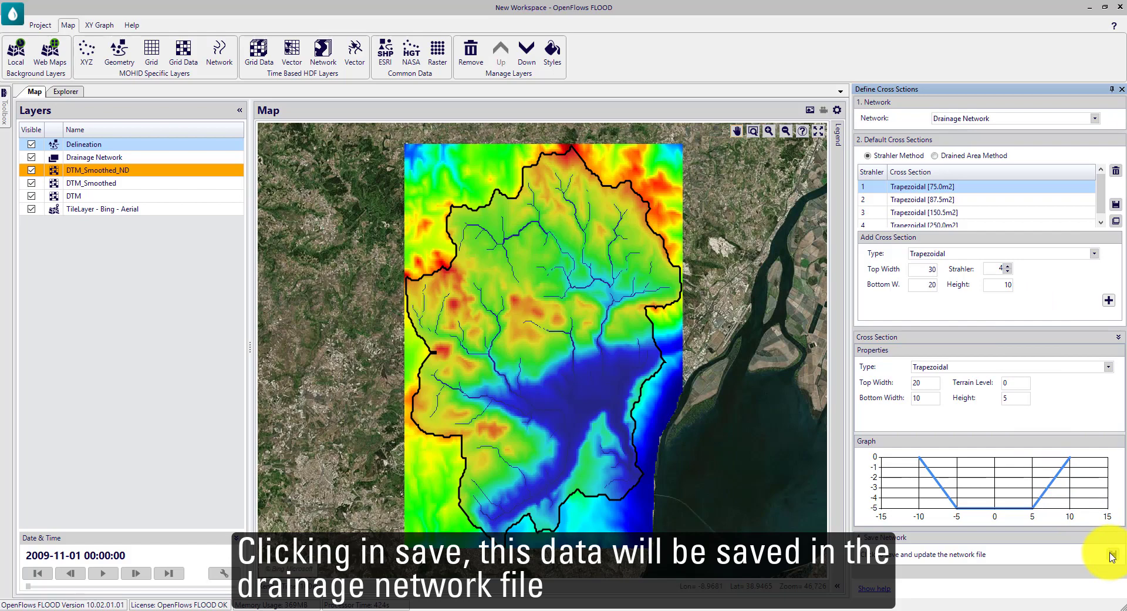
Step: Save the trapezoidal cross sections to the drainage network file and confirm the File Saved message
left_click(1113, 554)
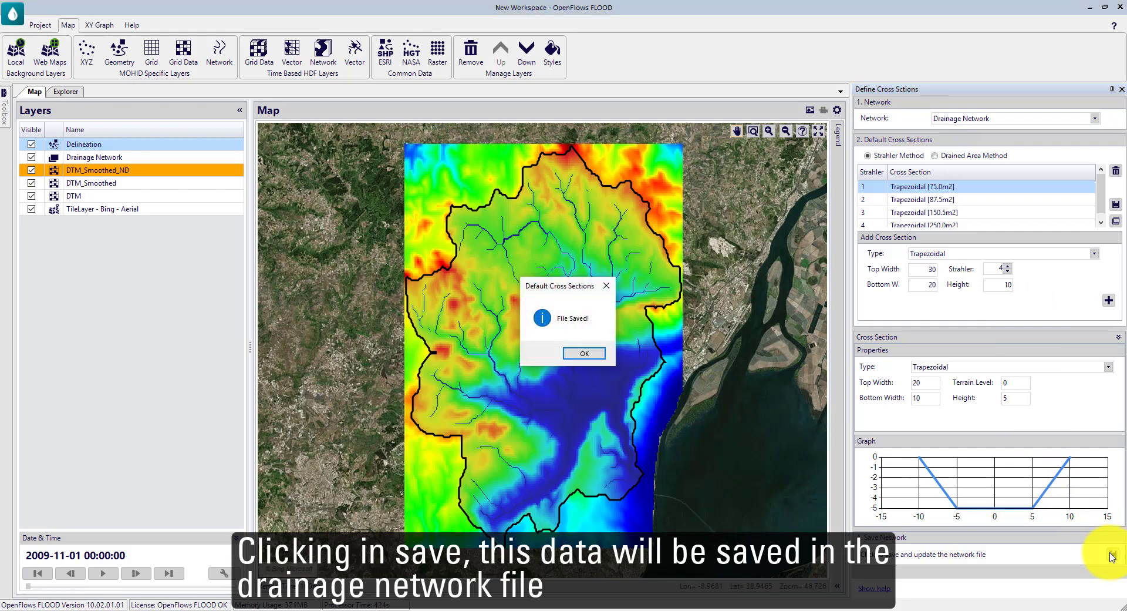
left_click(584, 353)
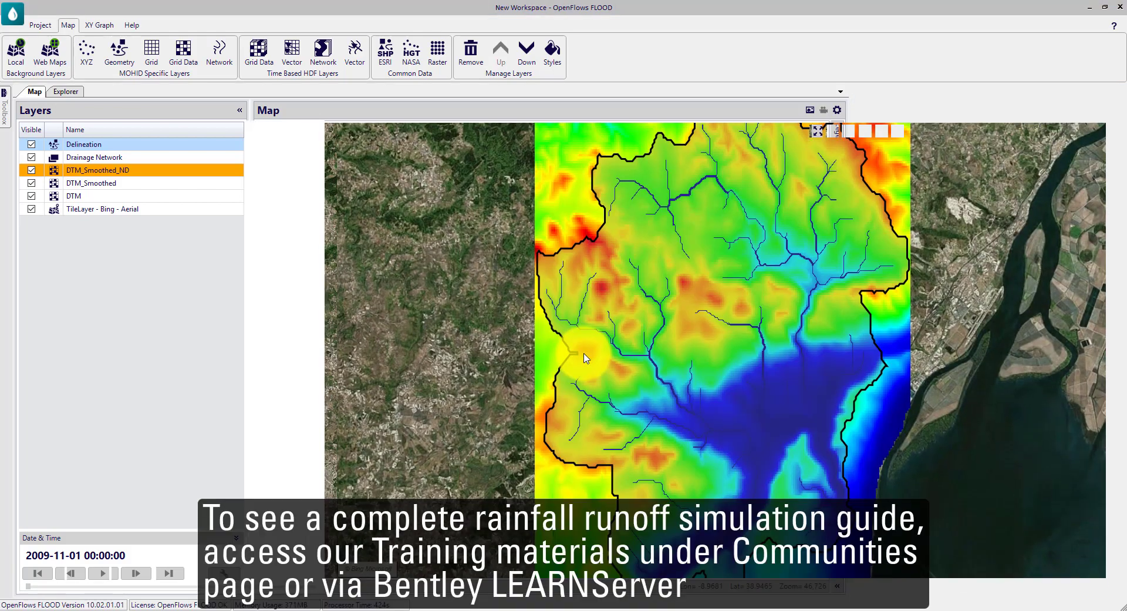